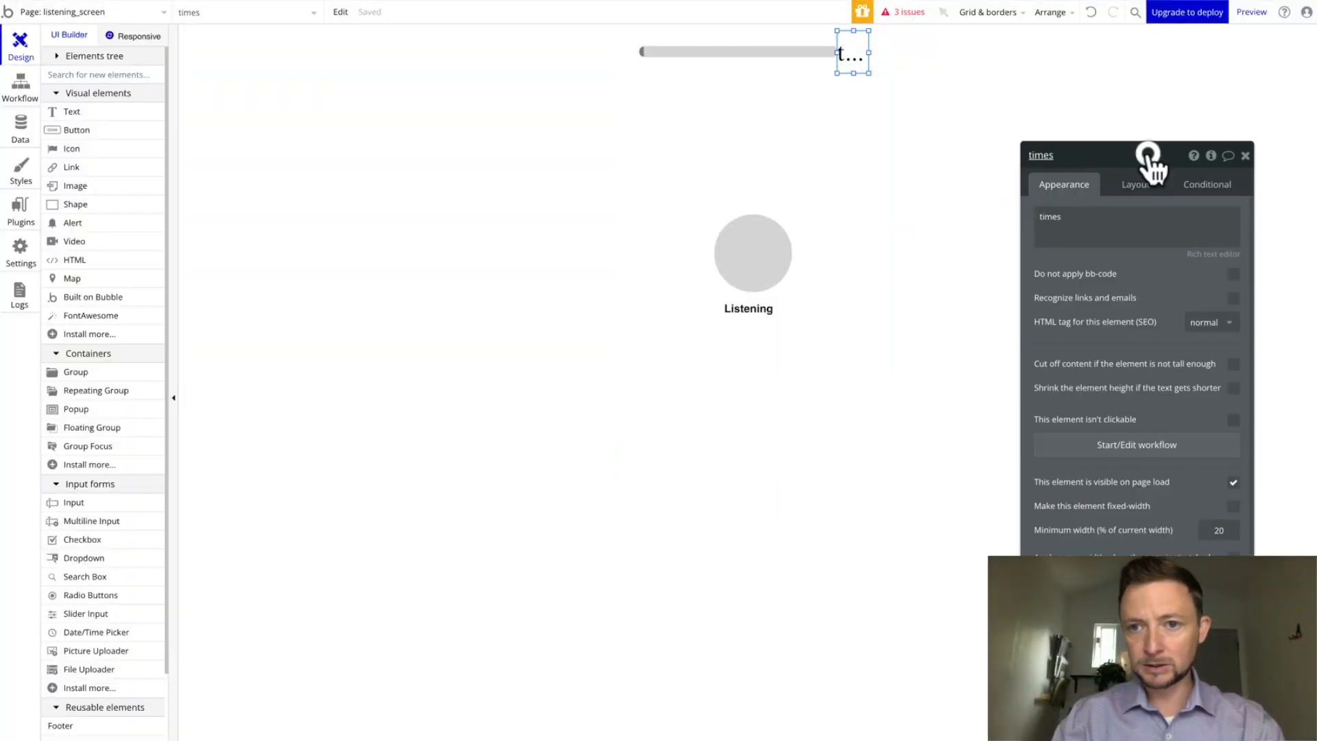
drag(1150, 157, 1106, 36)
scroll(1092, 402, down, 5)
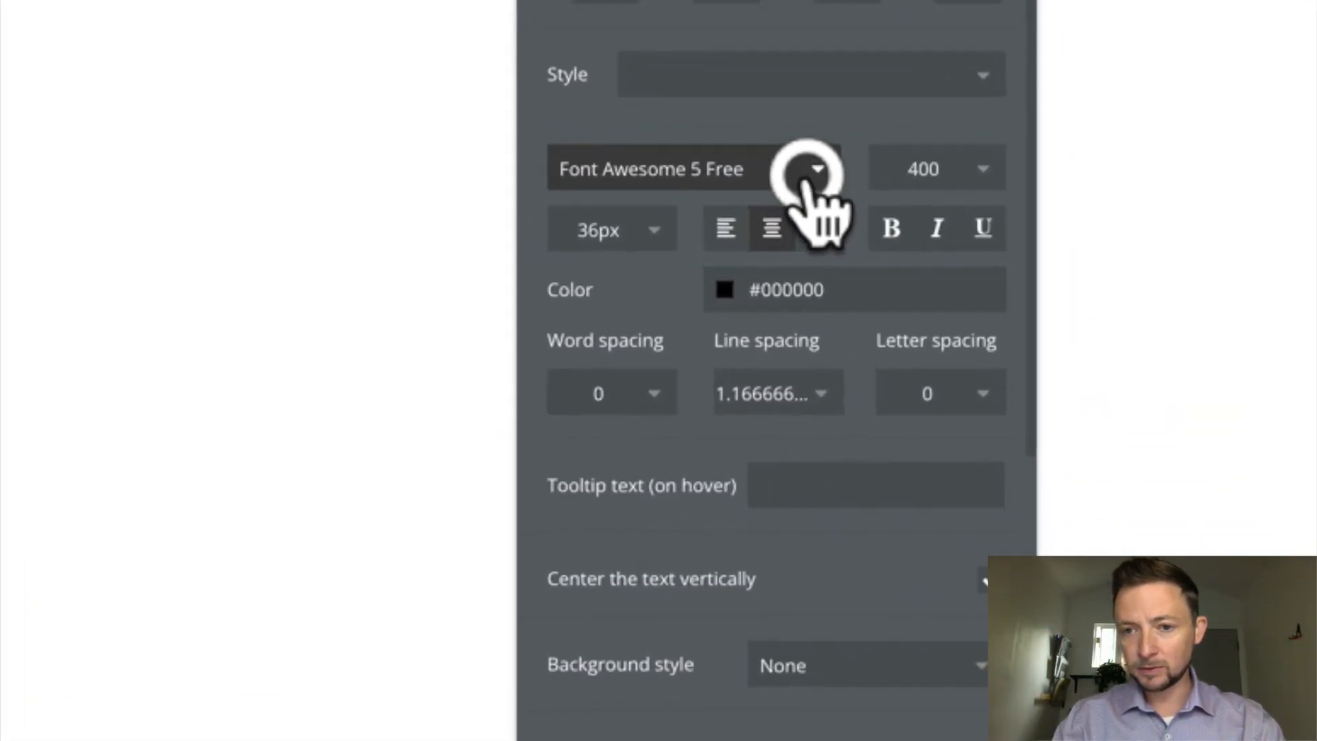
- Browse the times text's font list for the Font Awesome 5 Free font
click(815, 183)
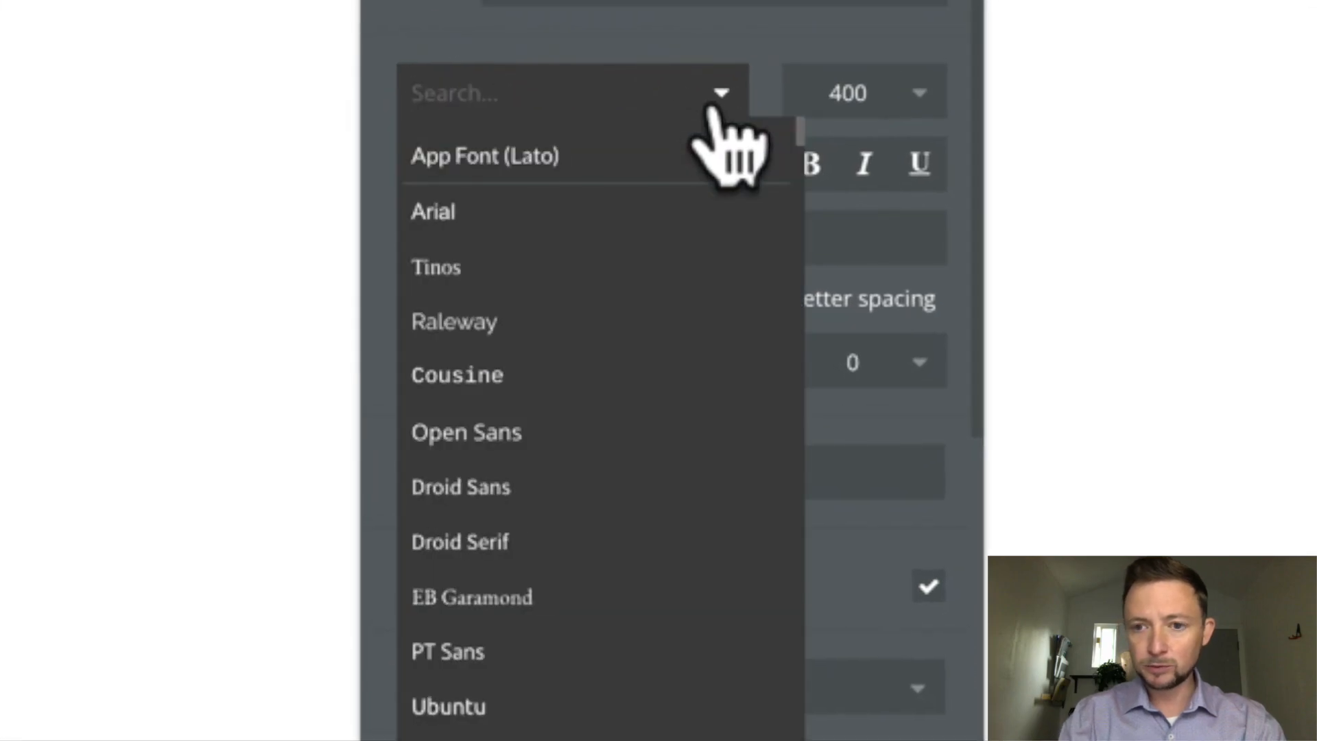
text(font)
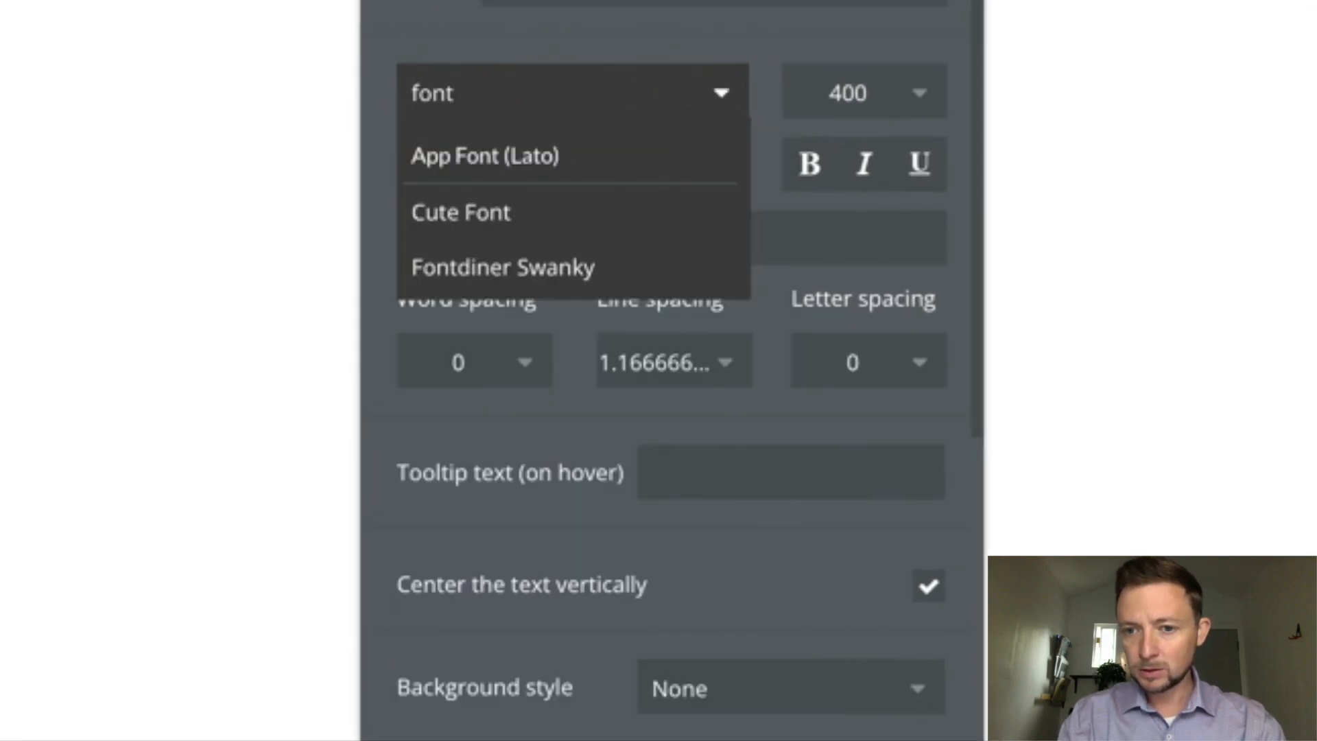
text(Font)
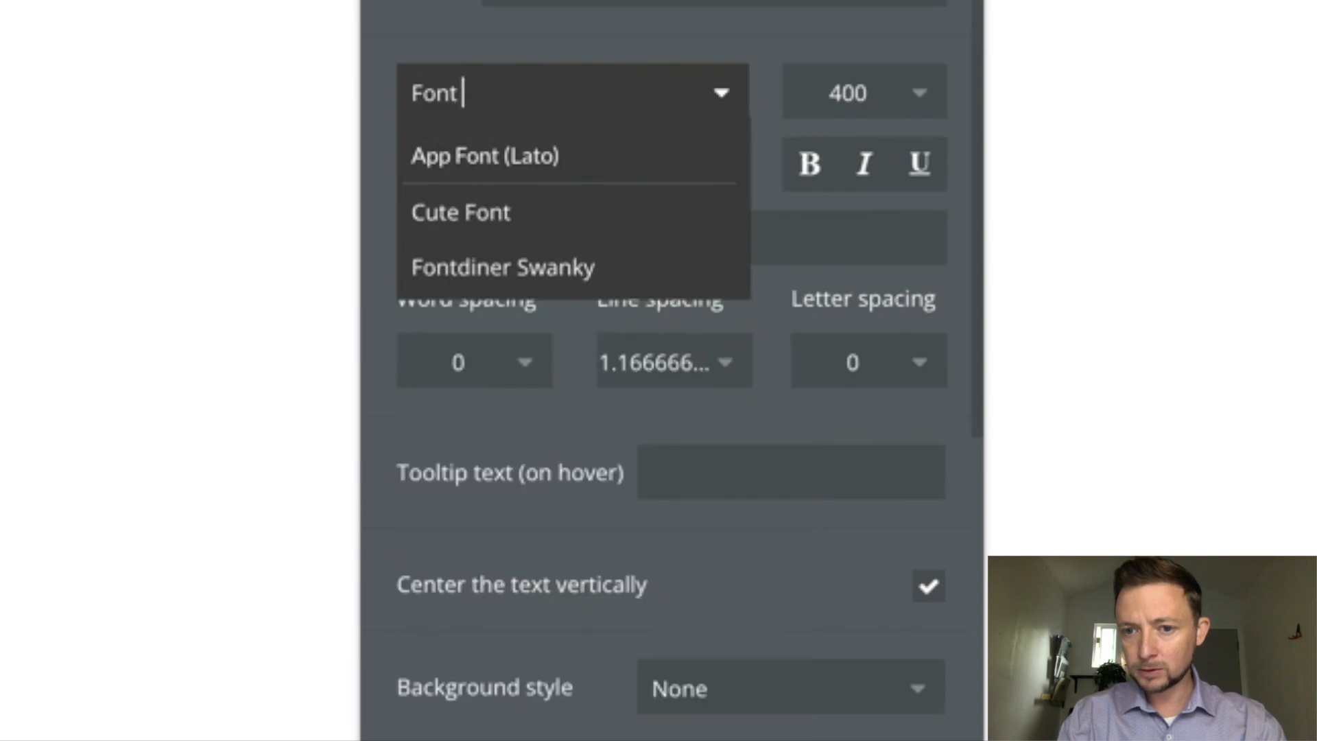
text( Awesome Free)
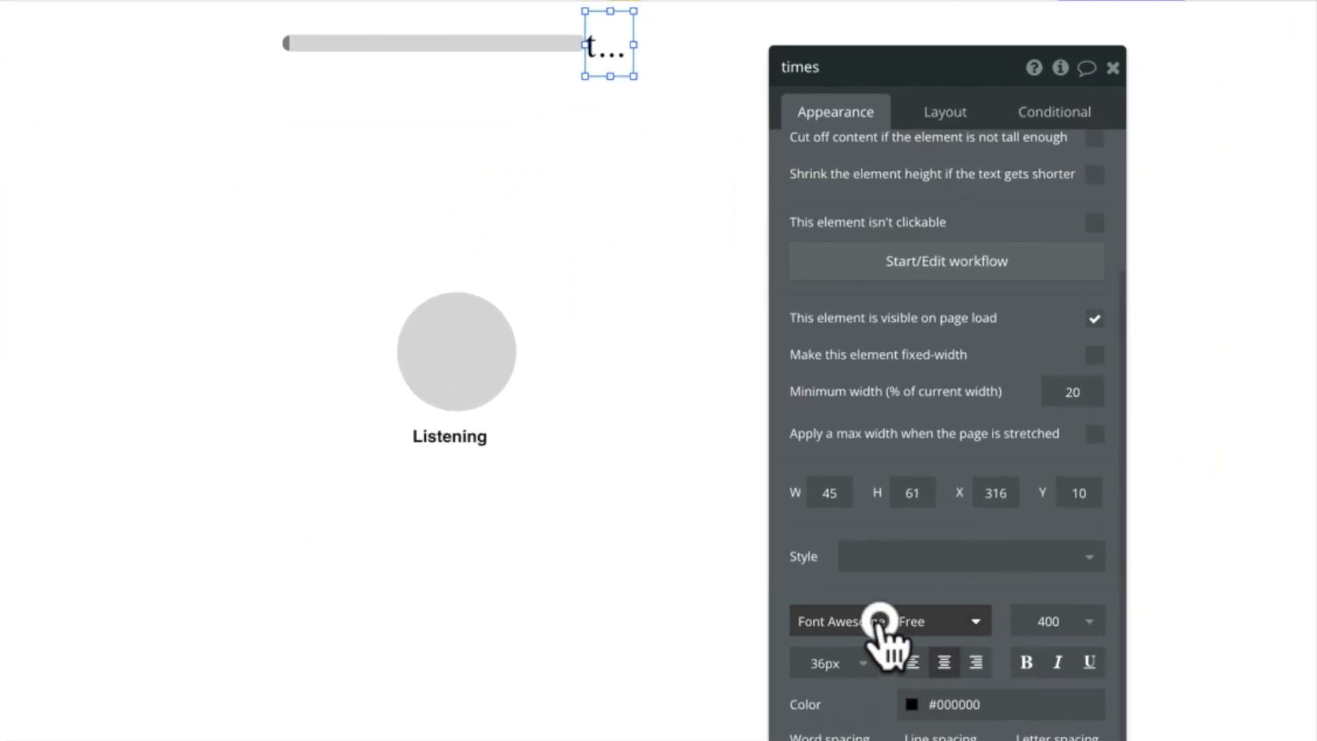
click(880, 623)
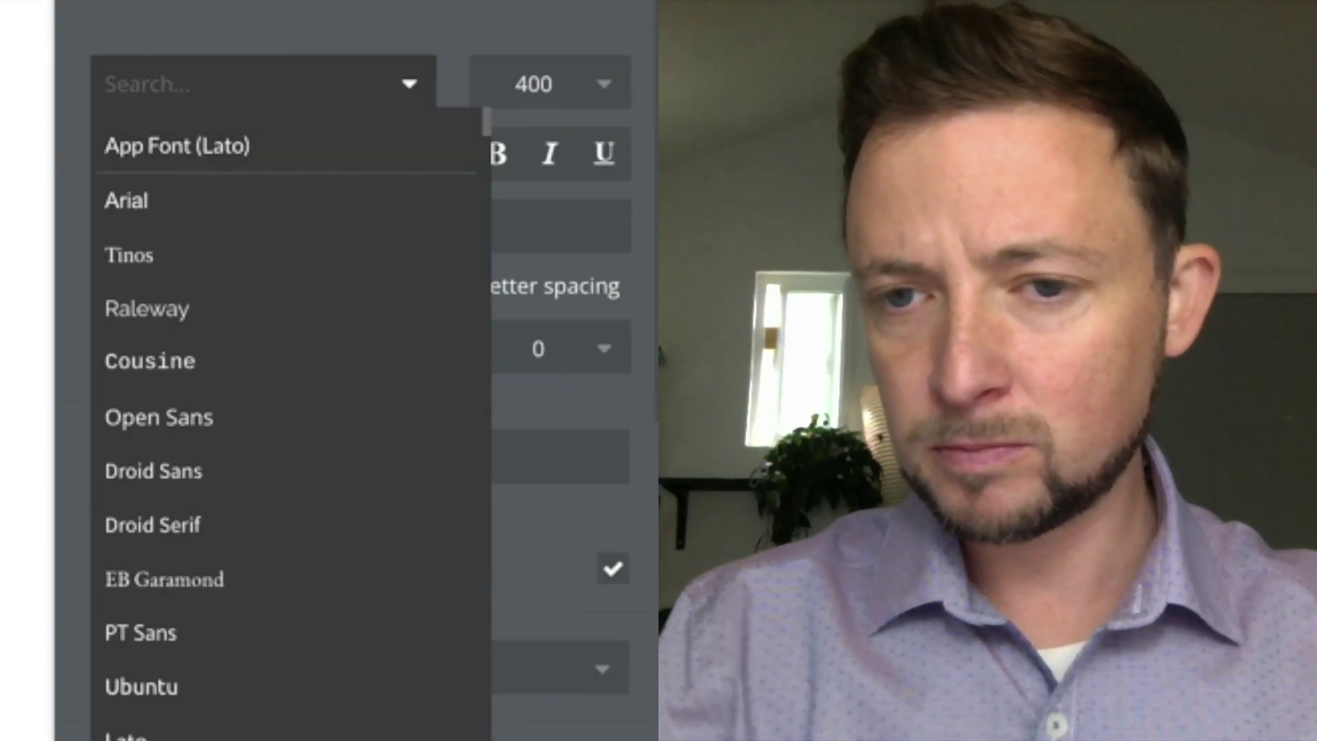
text(font)
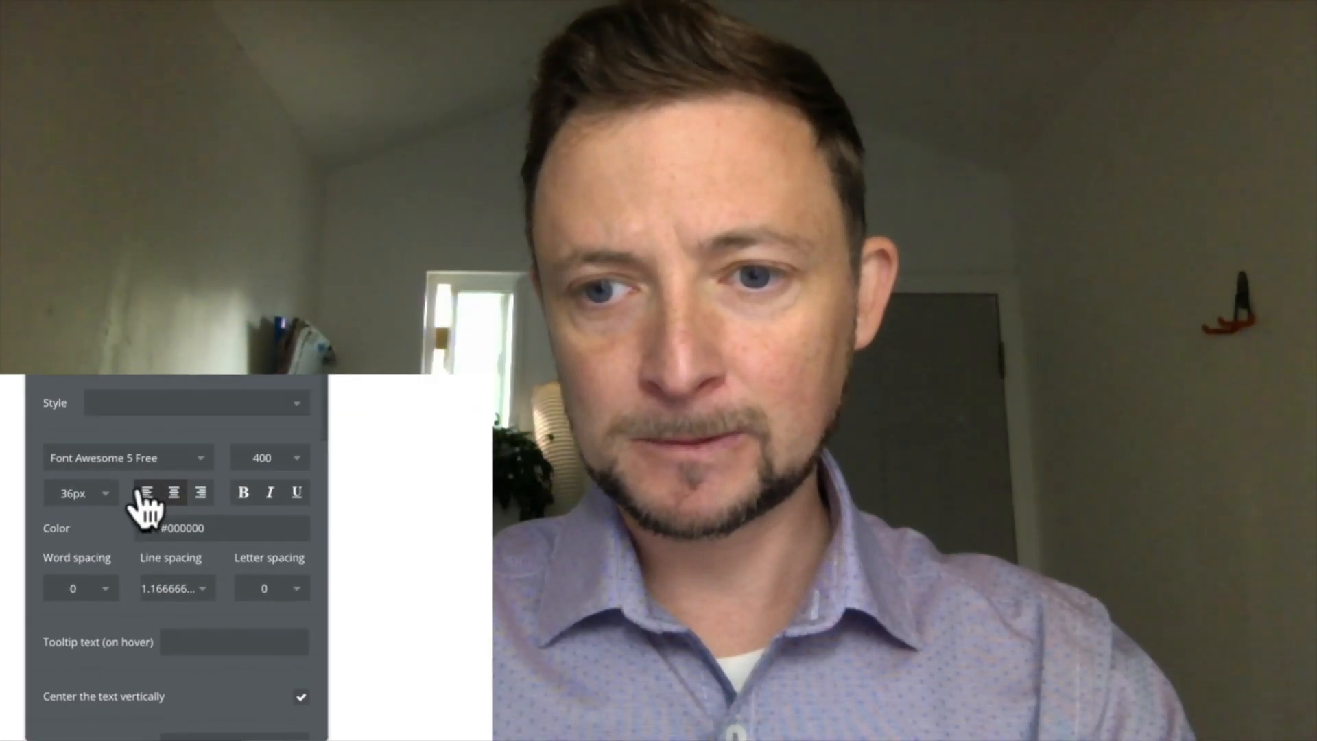
click(201, 457)
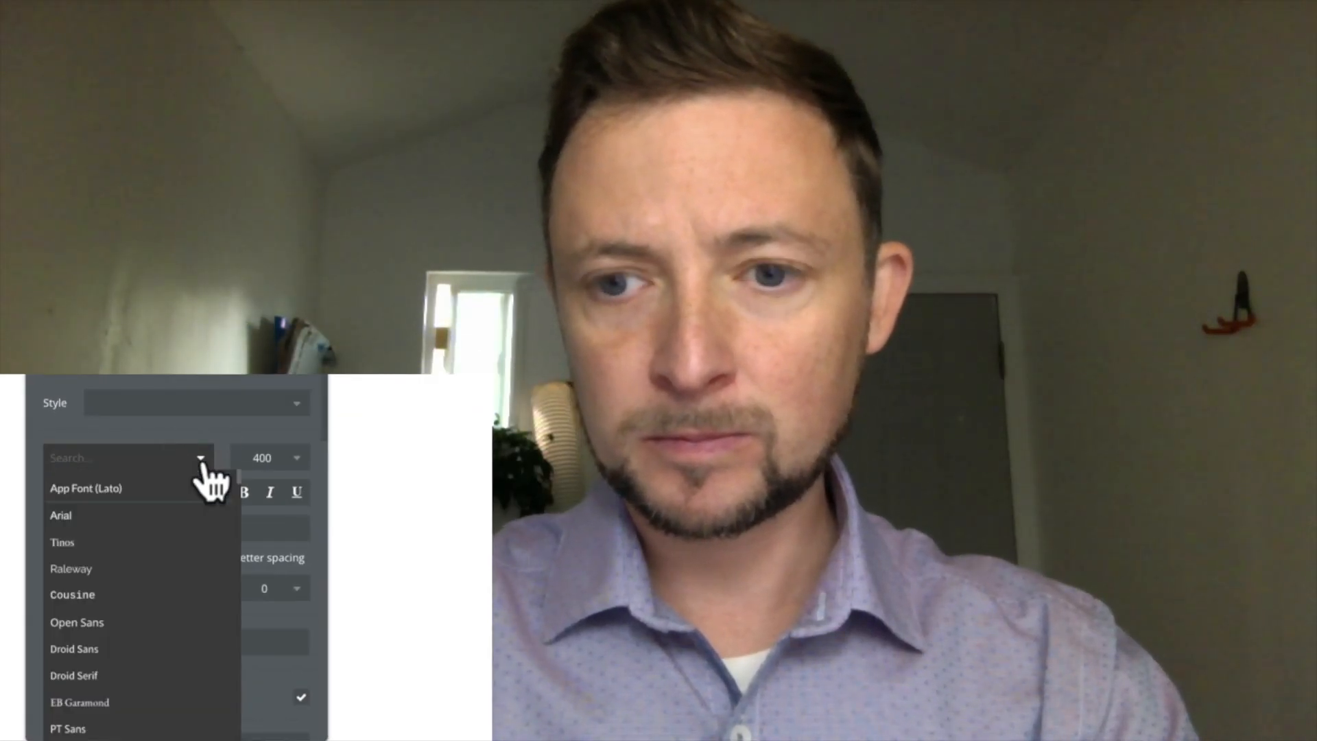
text(font)
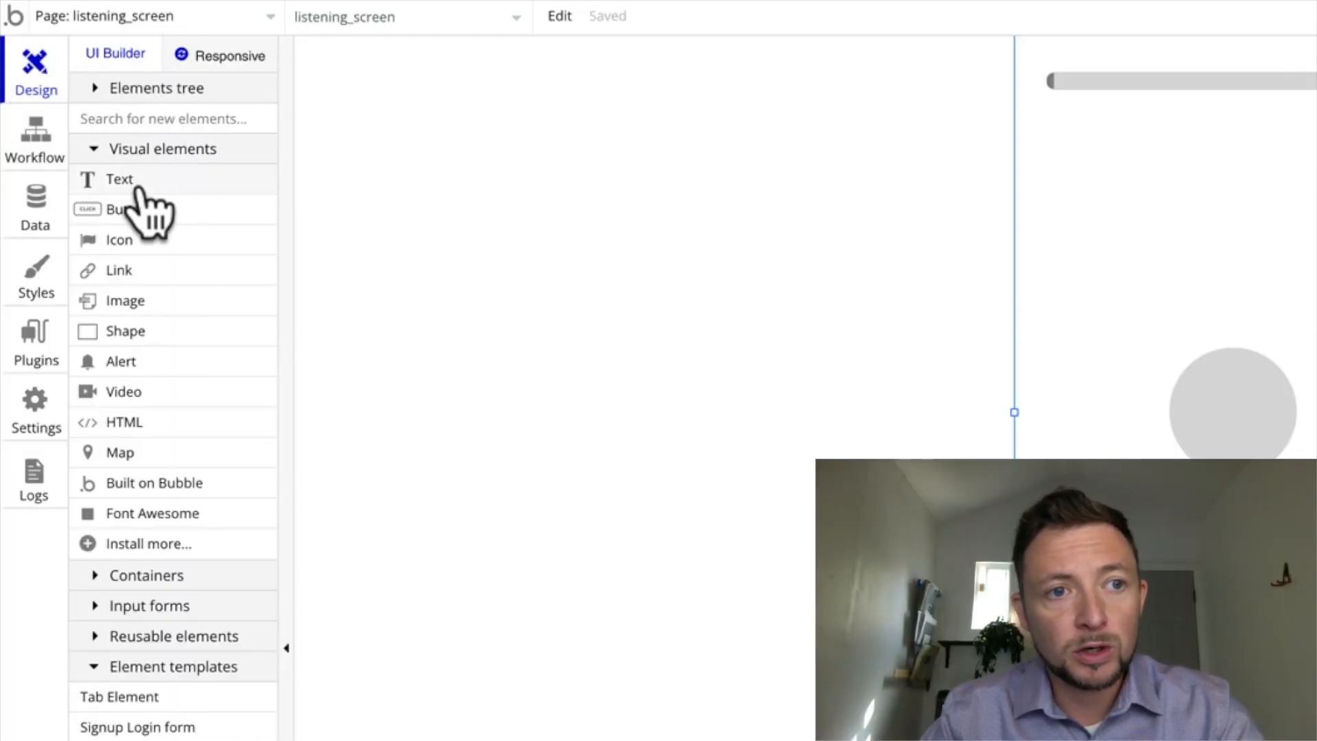
- Add an Icon element beside the progress bar and set it to the times (X) symbol
drag(108, 244, 816, 85)
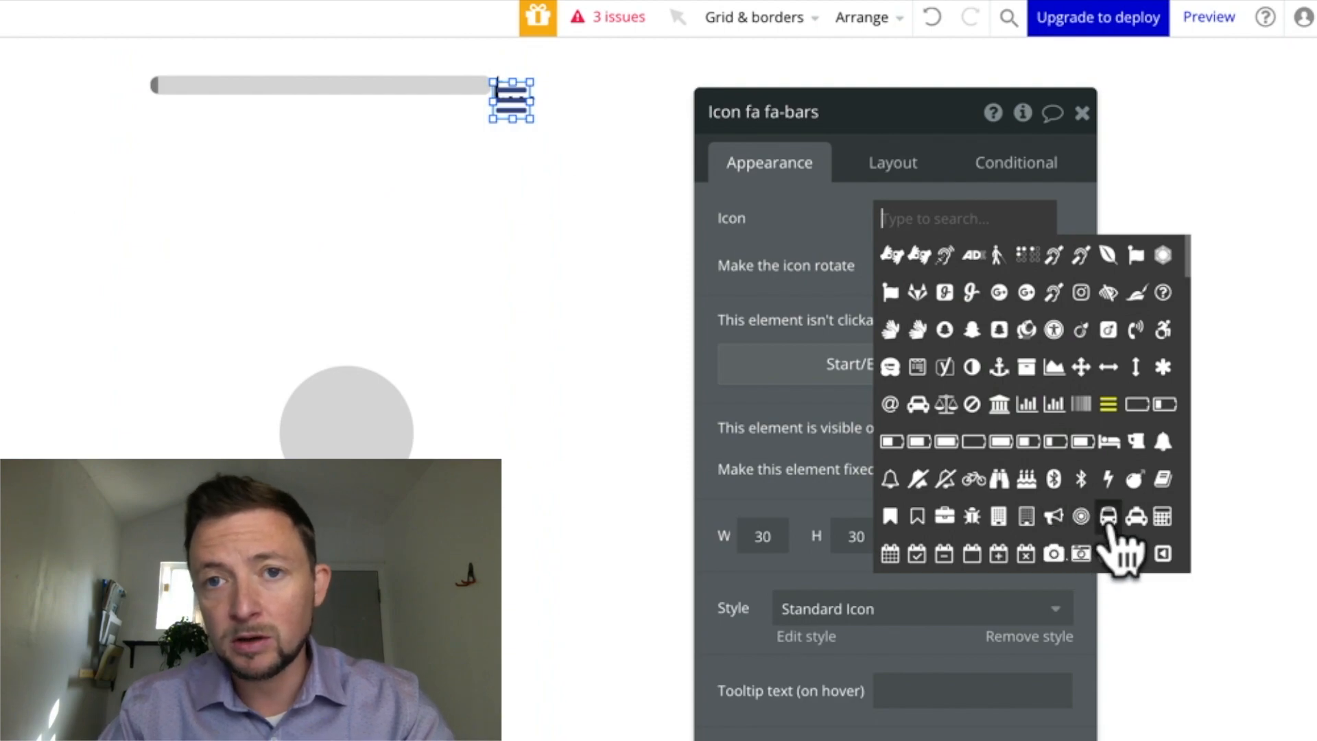
text(times)
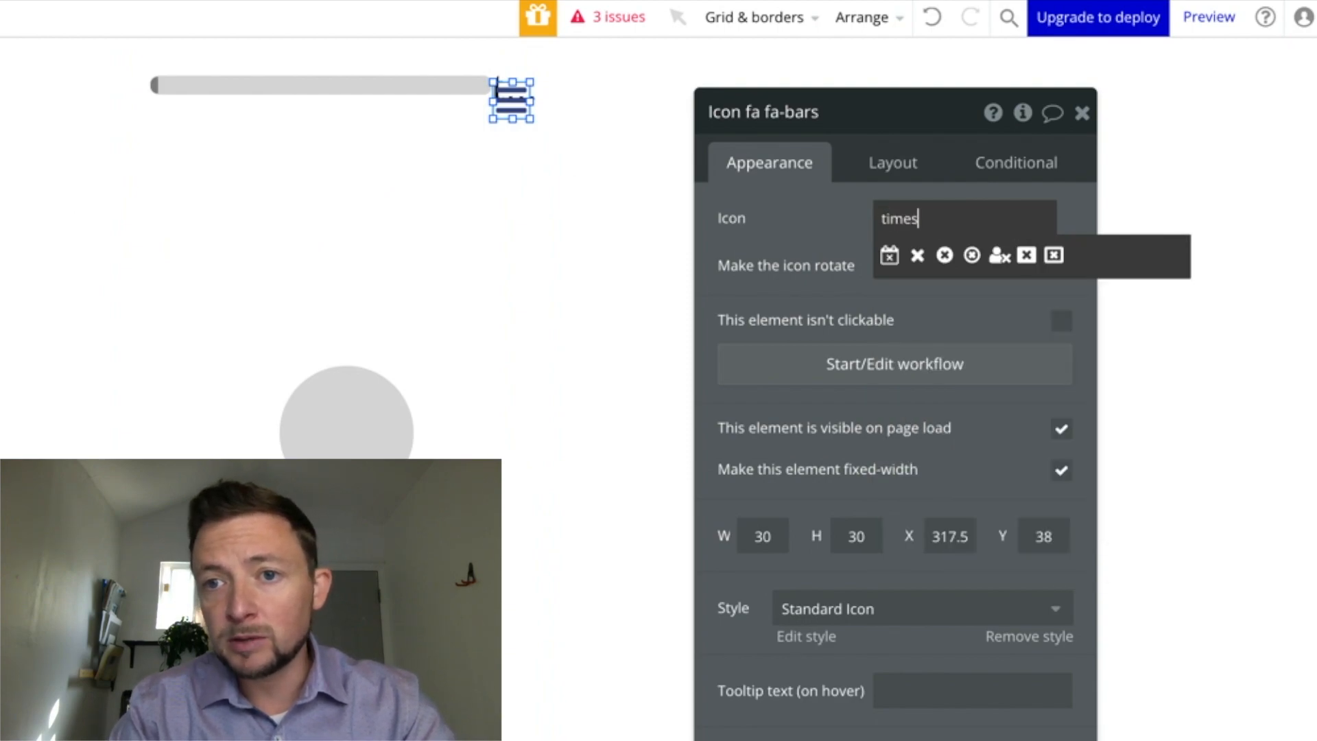
click(917, 255)
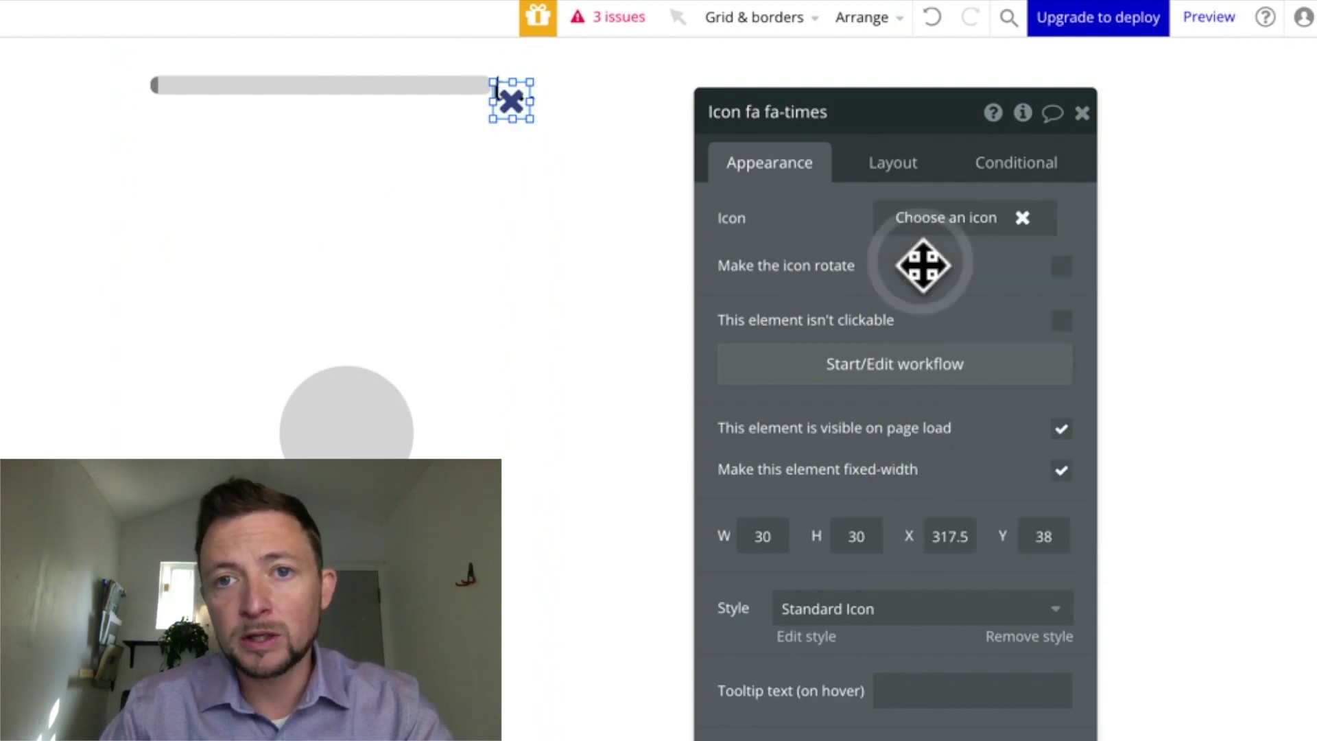
mouse_move(510, 99)
mouse_down()
mouse_move(510, 141)
mouse_move(512, 94)
mouse_up()
- Delete the old times text element and return to the page's settings
click(510, 93)
key(Delete)
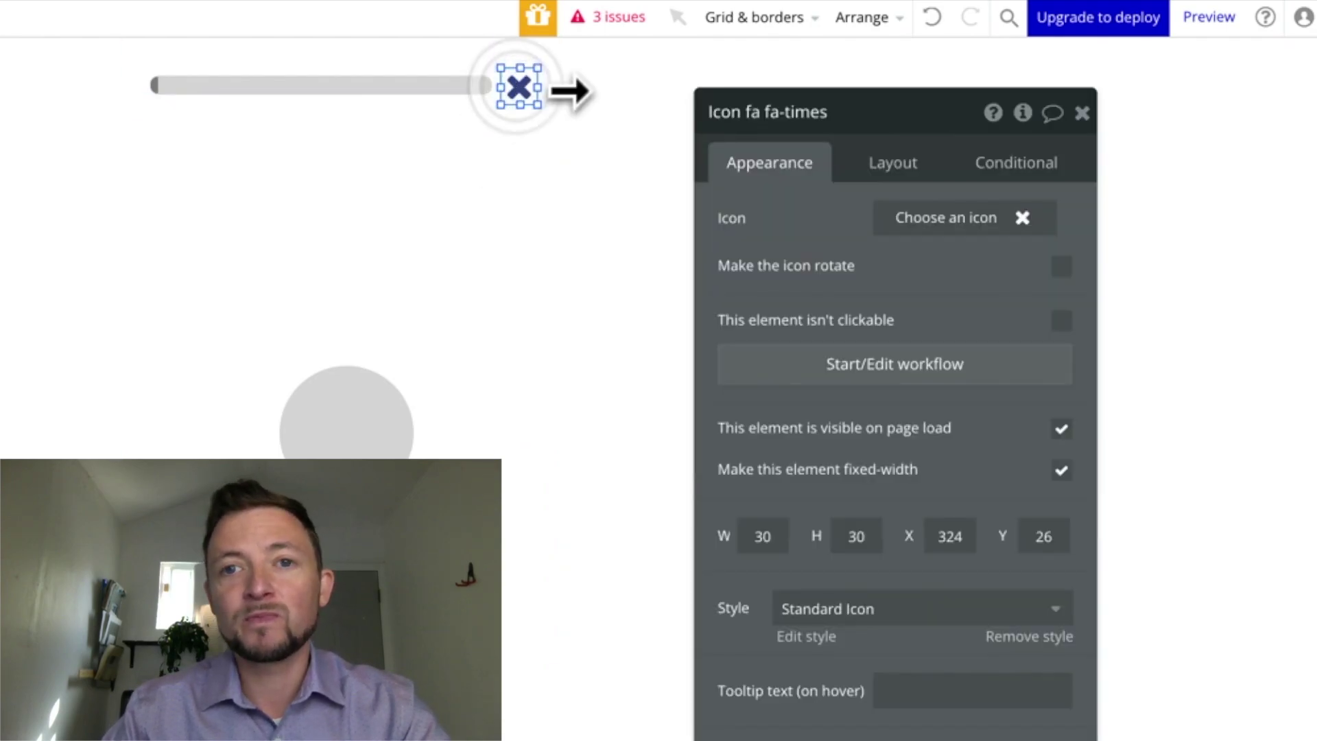
click(699, 123)
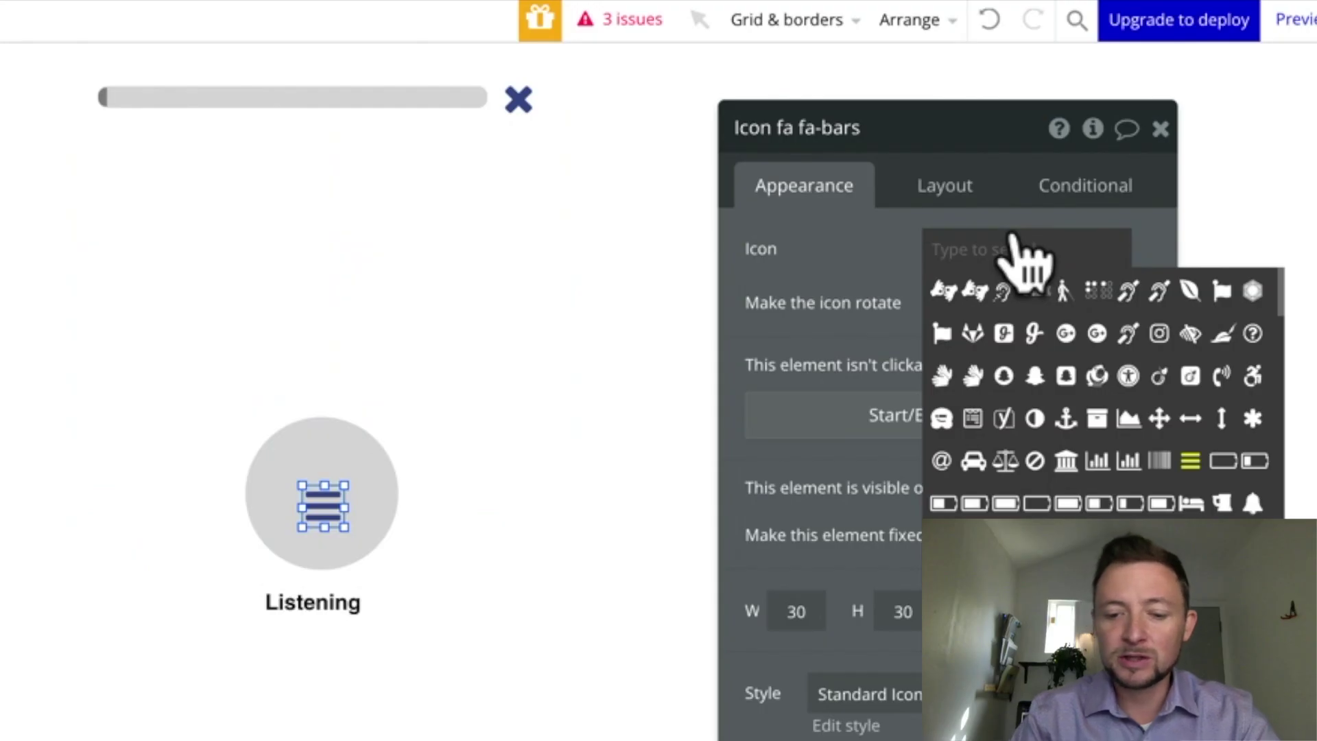
text(micro)
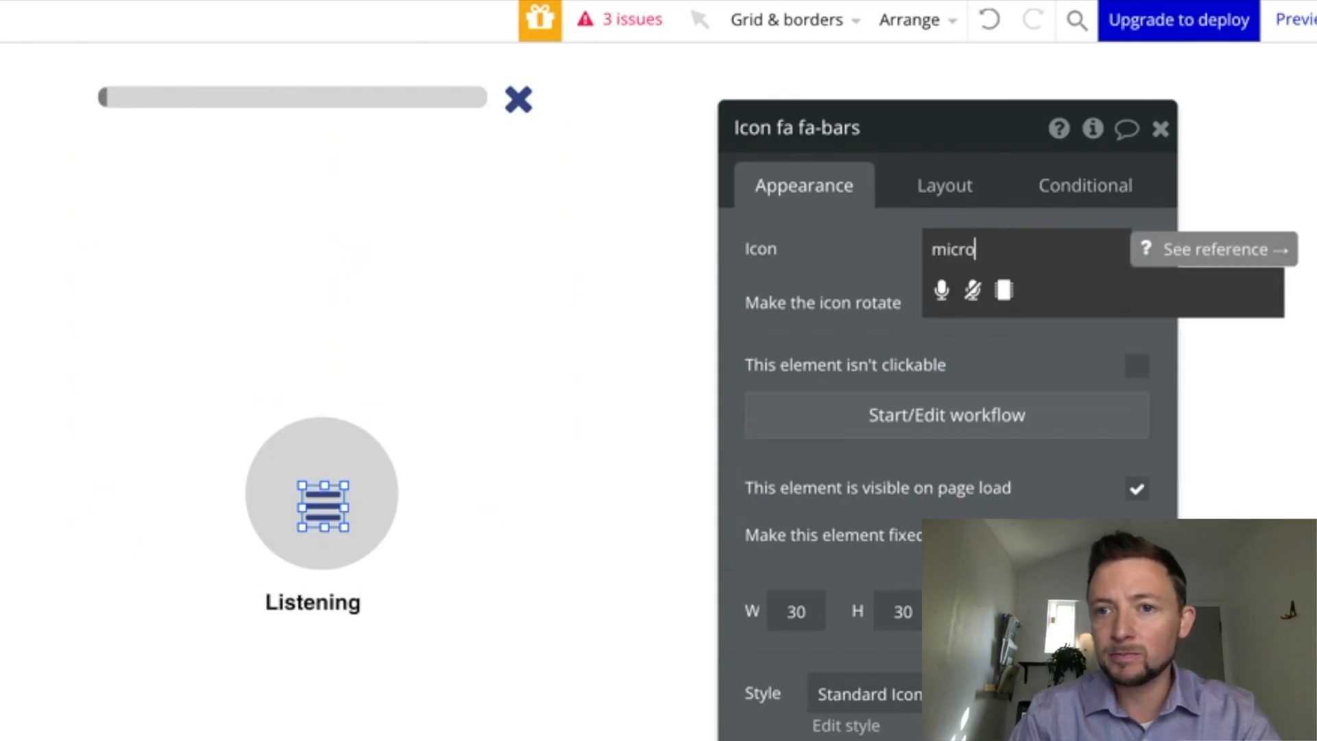
- Change the circle's icon to a microphone and center it in the Listening circle
click(941, 292)
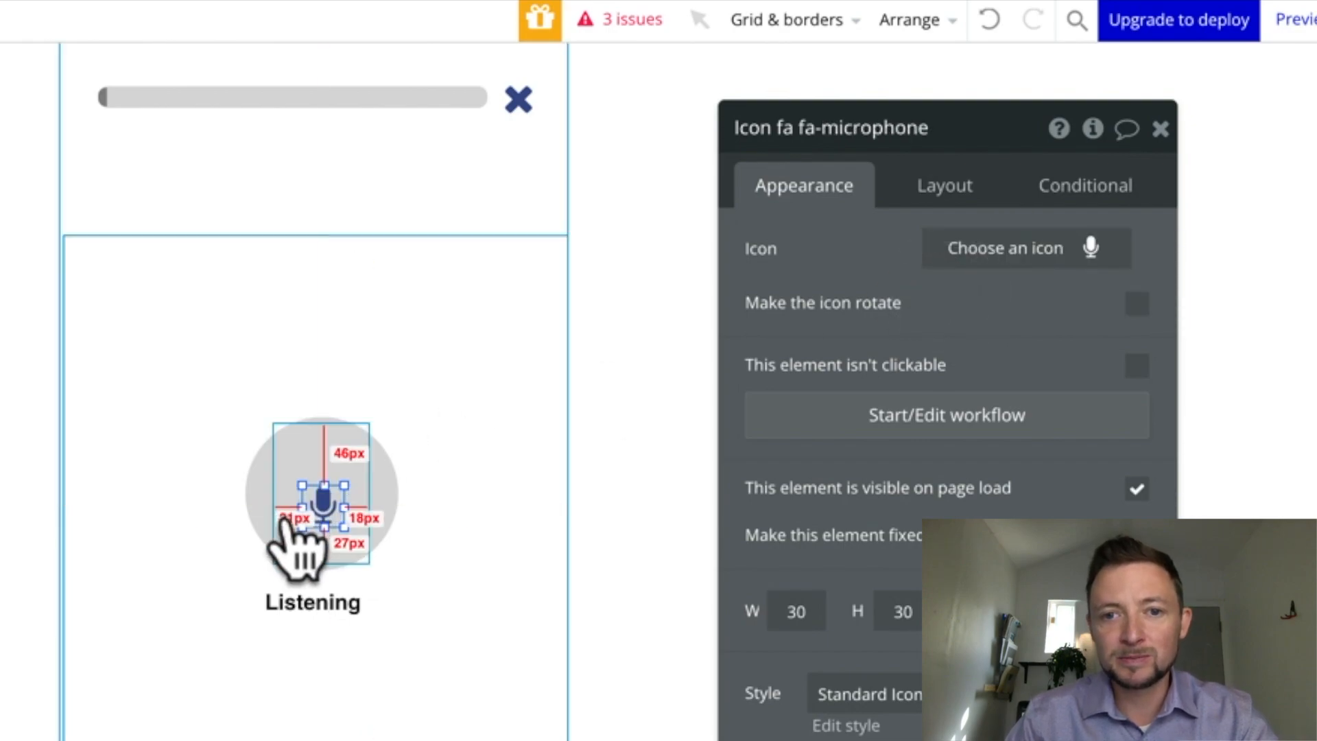
drag(332, 519, 328, 510)
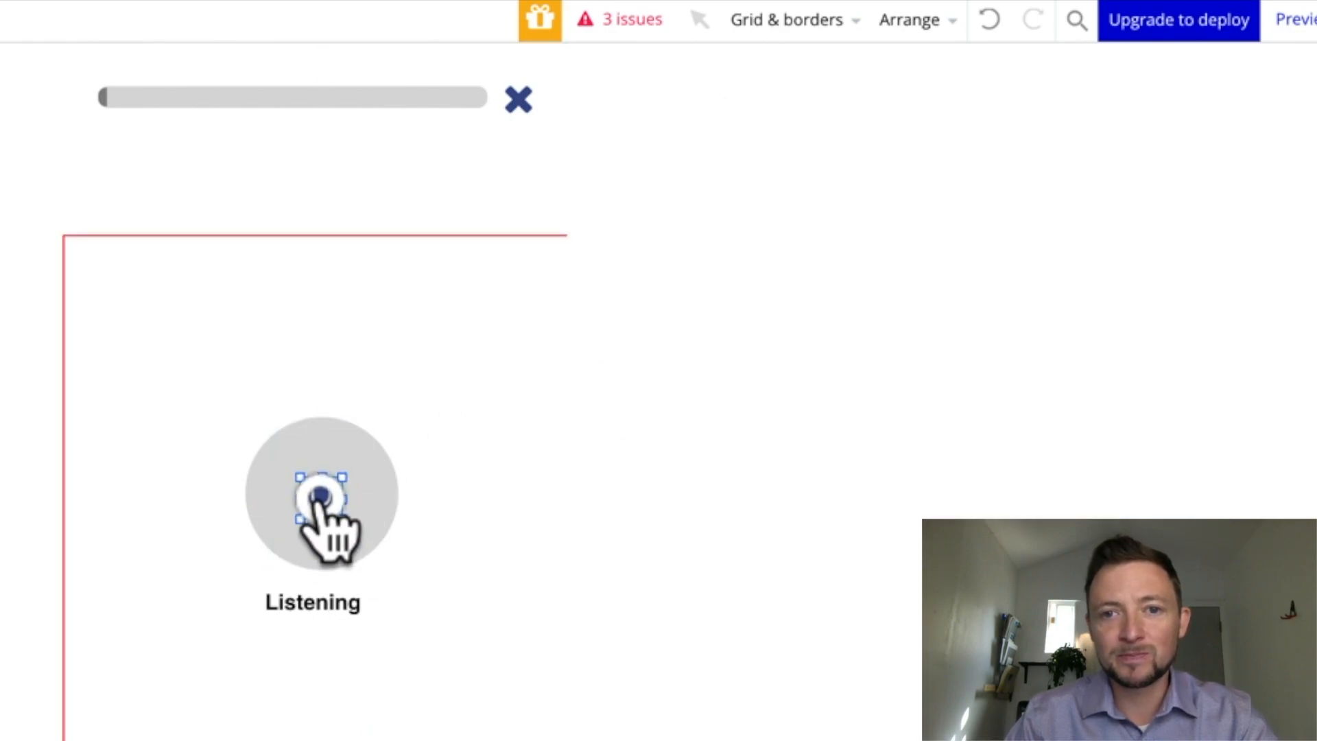